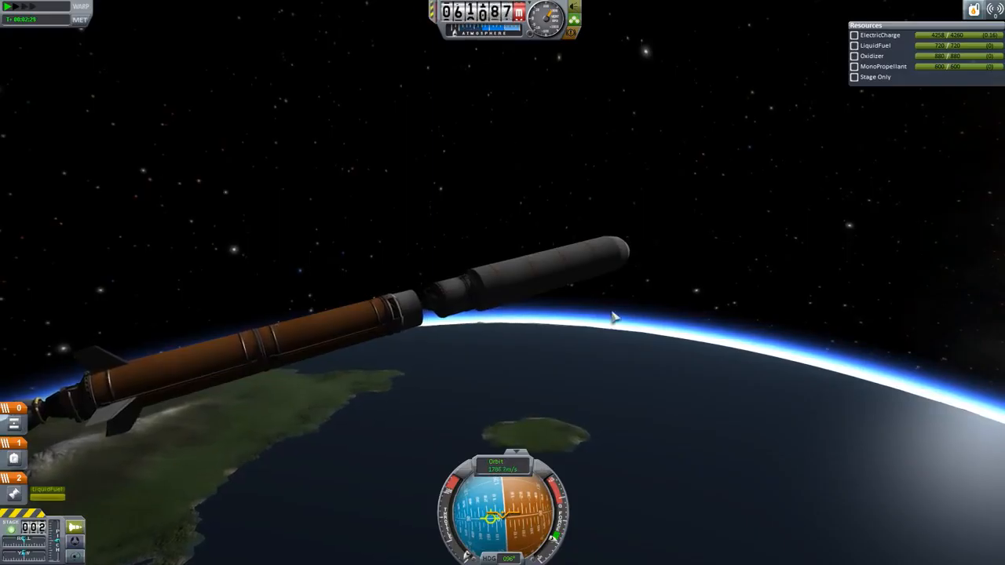
Separate the next stage and shed the fairing while coasting above the atmosphere
key(space)
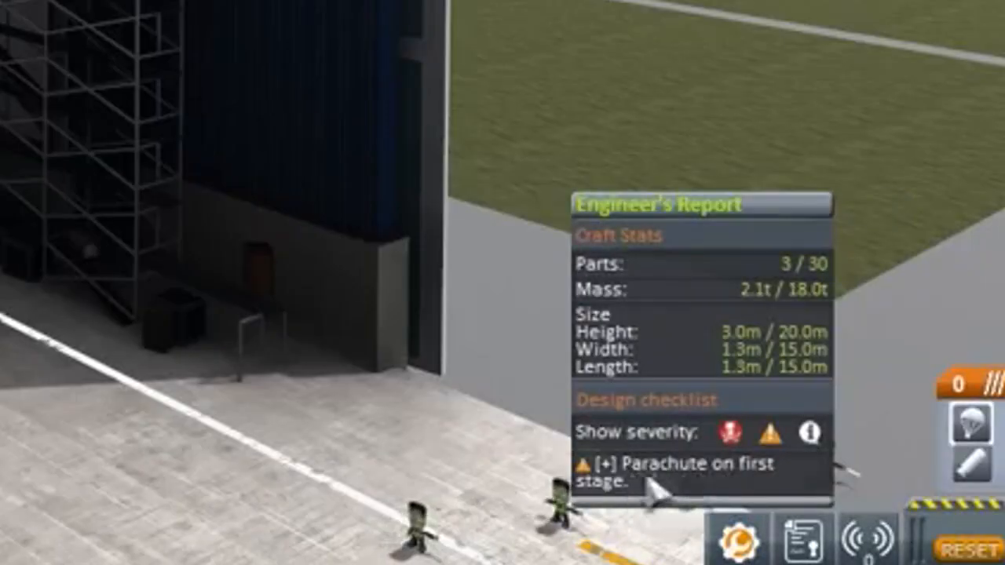
Dismiss the engineer's report, then advance the manual three pages to Control (Cont.)
click(801, 541)
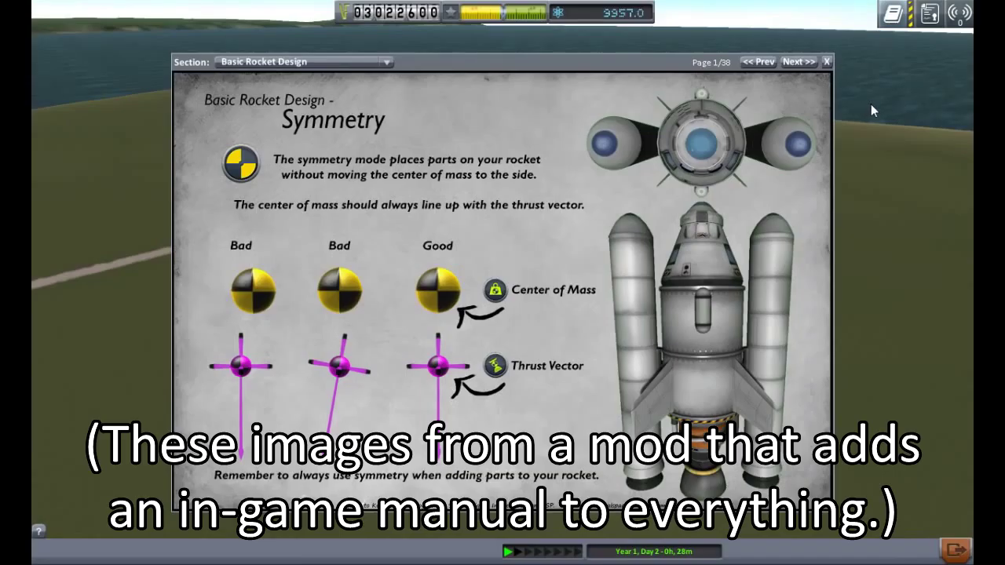
click(801, 63)
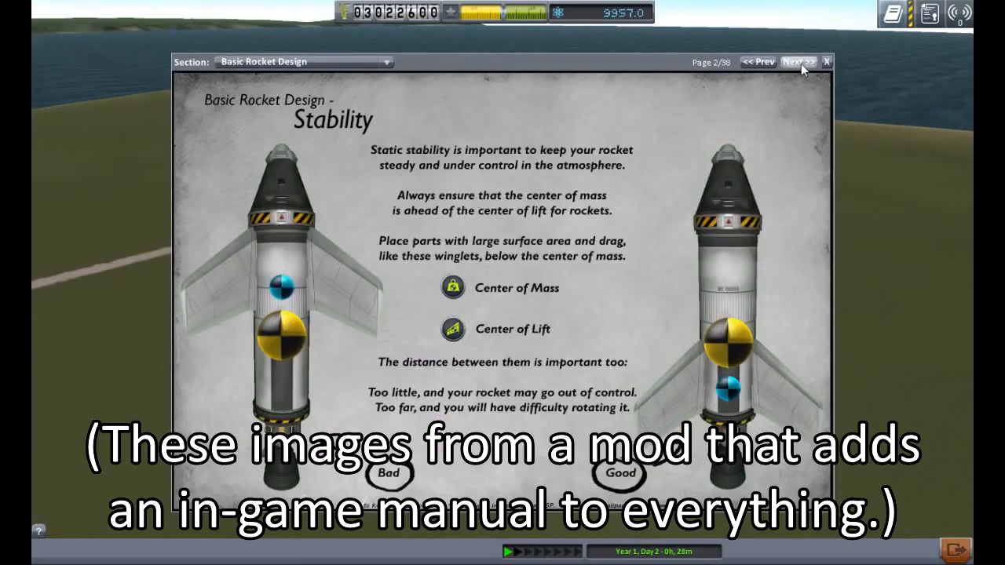
click(801, 64)
click(801, 64)
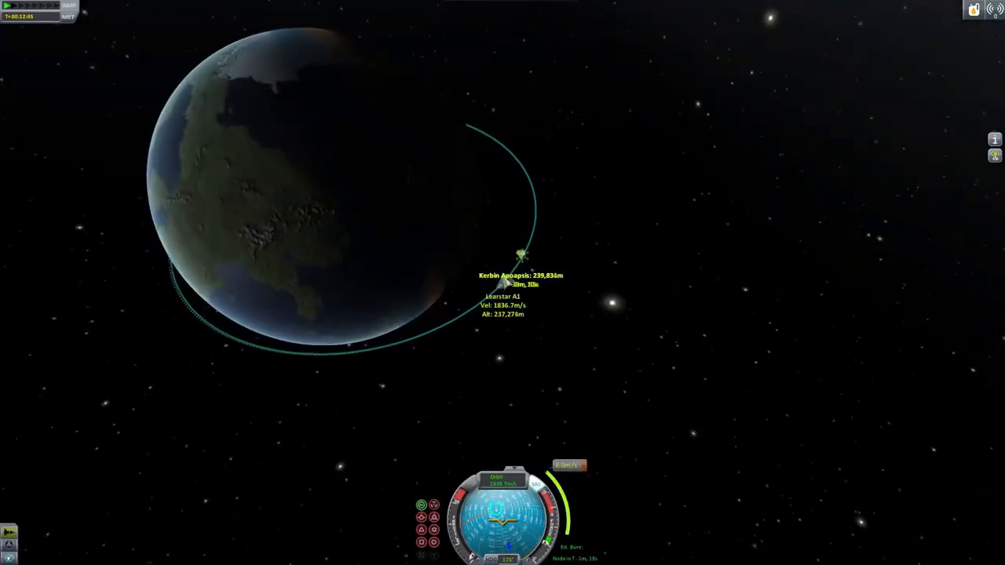
From the orbit line's popup in map view, warp ahead to the next maneuver
click(512, 276)
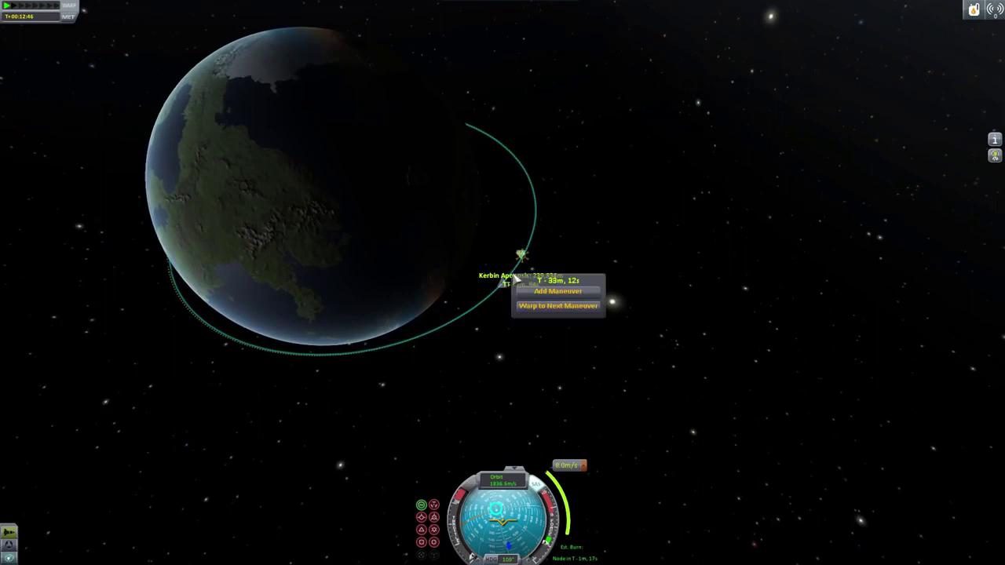
click(558, 306)
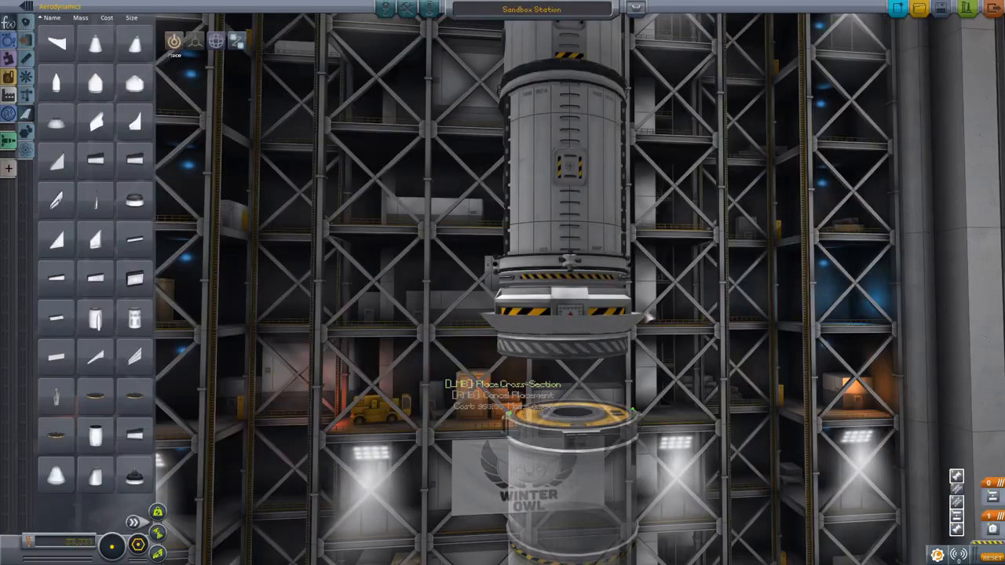
Build a flared and a wider fairing section below the module, then remove both
click(664, 310)
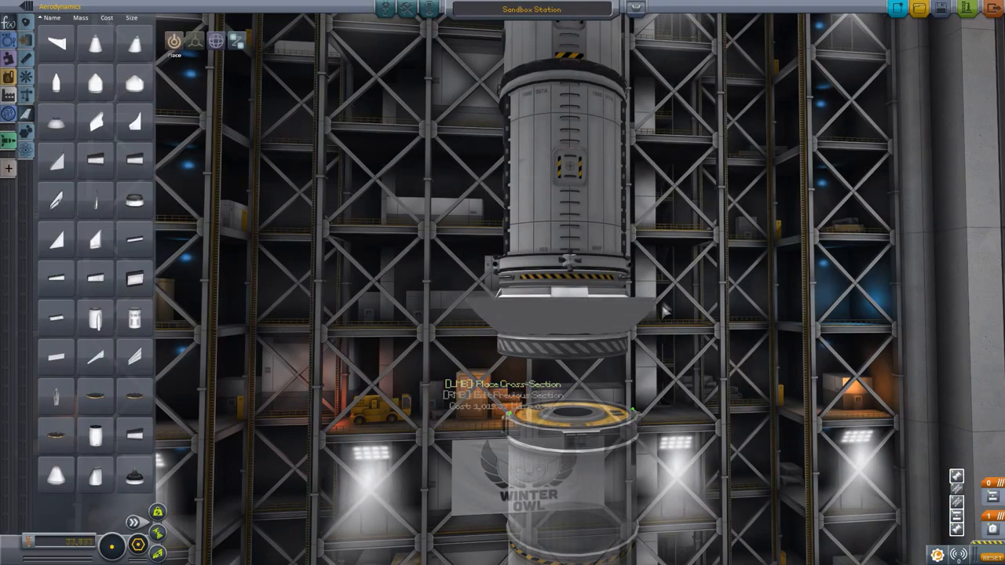
click(754, 267)
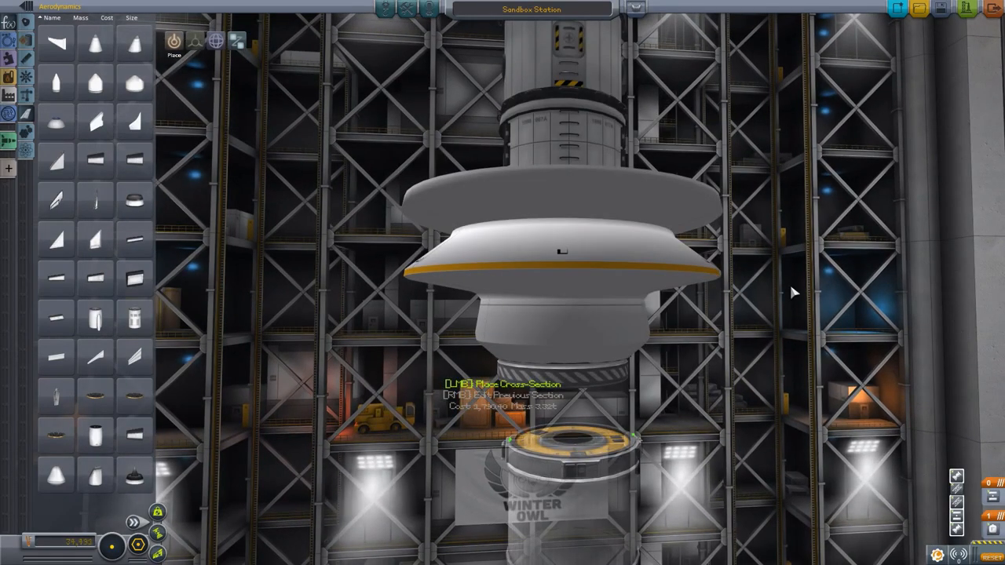
right_click(792, 292)
right_click(707, 330)
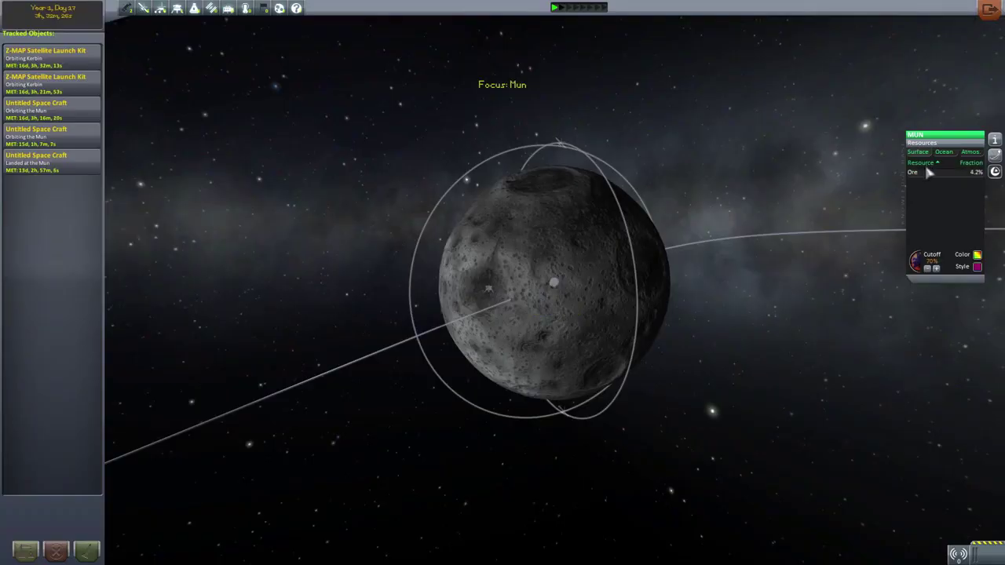
Display the Mun's Ore overlay recoloured hatched magenta with a raised cutoff
click(931, 172)
click(978, 267)
click(978, 255)
click(937, 269)
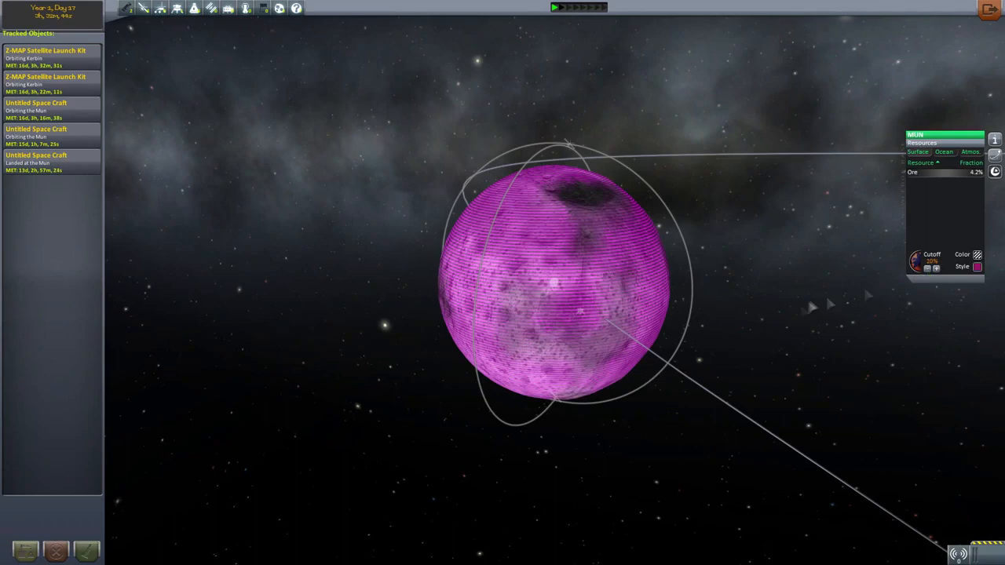